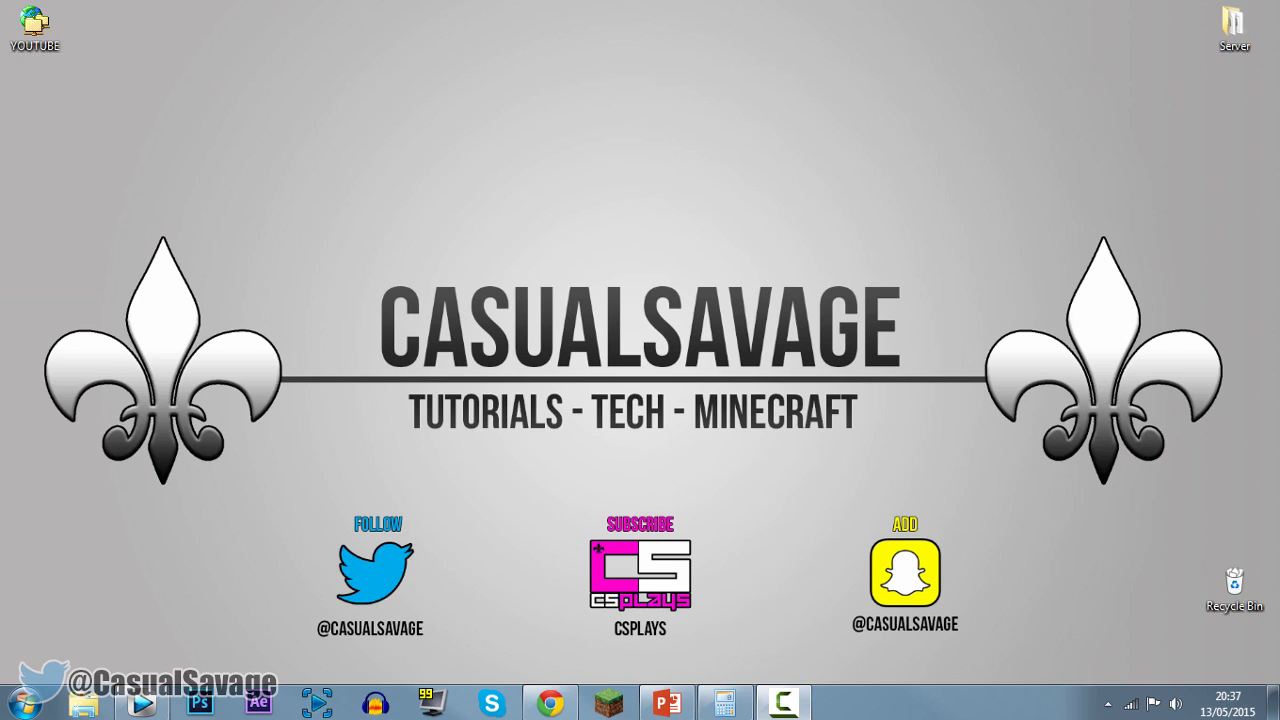
Step: Restore Vegas and shift track 2's clips later, to around 9:35
left_click(142, 703)
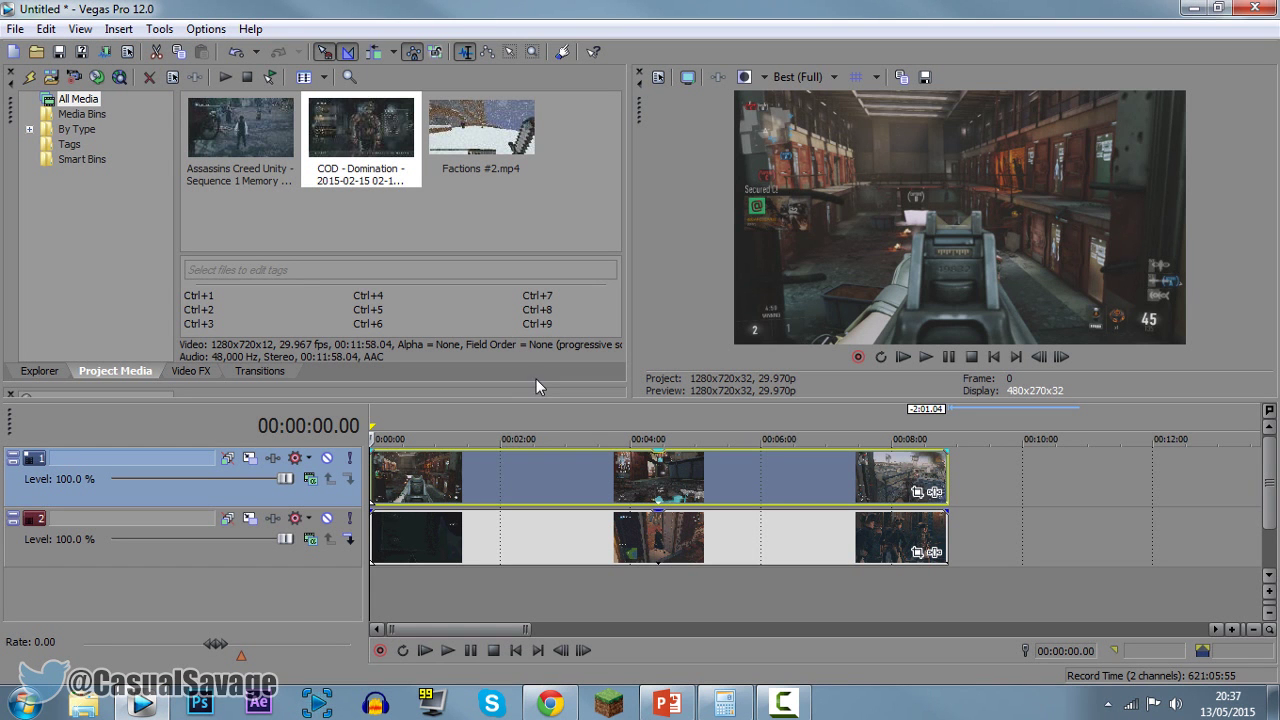
left_click(487, 496)
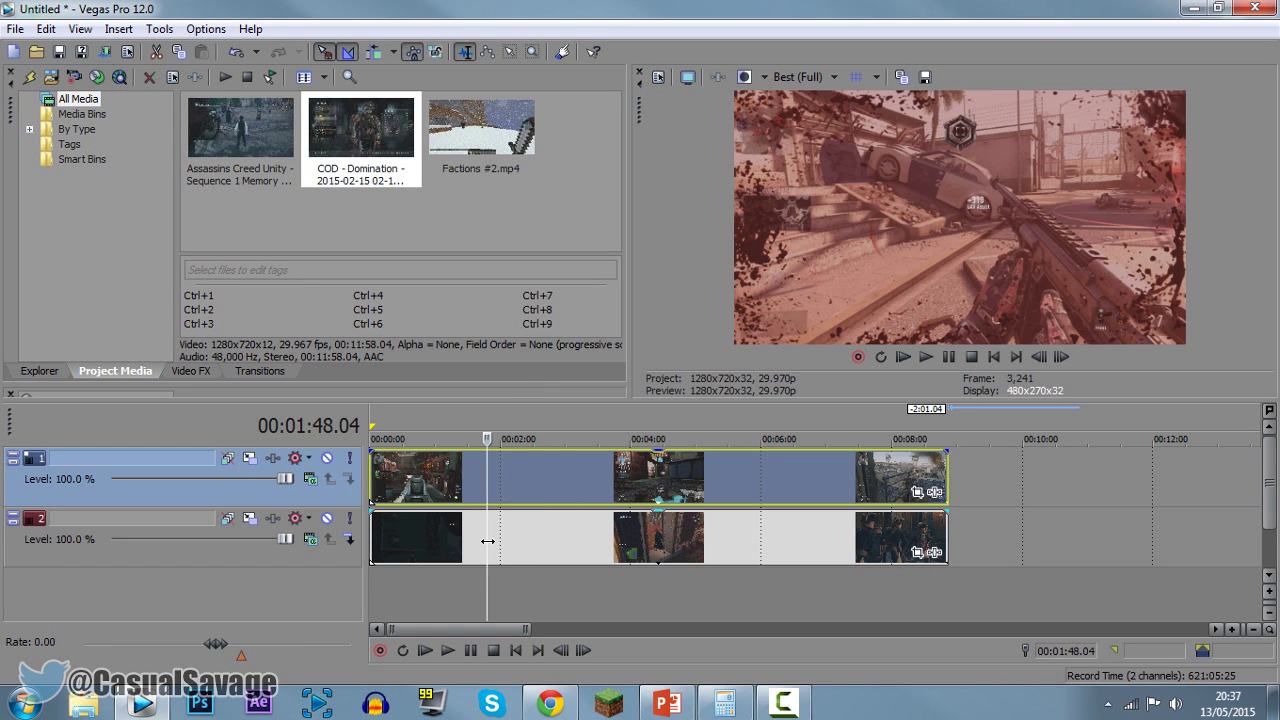
left_click(486, 542)
left_click_drag(528, 518, 1173, 549)
Step: Preview the moved clips near ten minutes, return to 00:00, and select track 1's COD clips
left_click(998, 556)
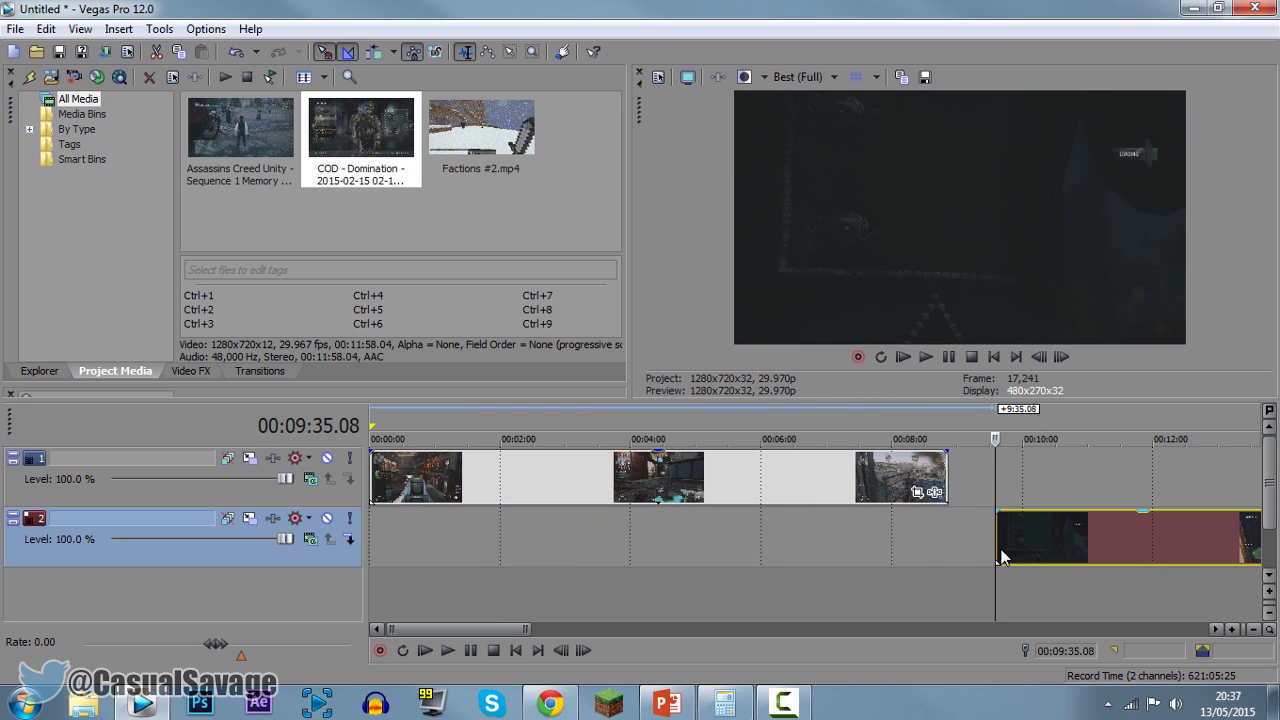
left_click_drag(997, 486, 365, 525)
left_click(372, 522)
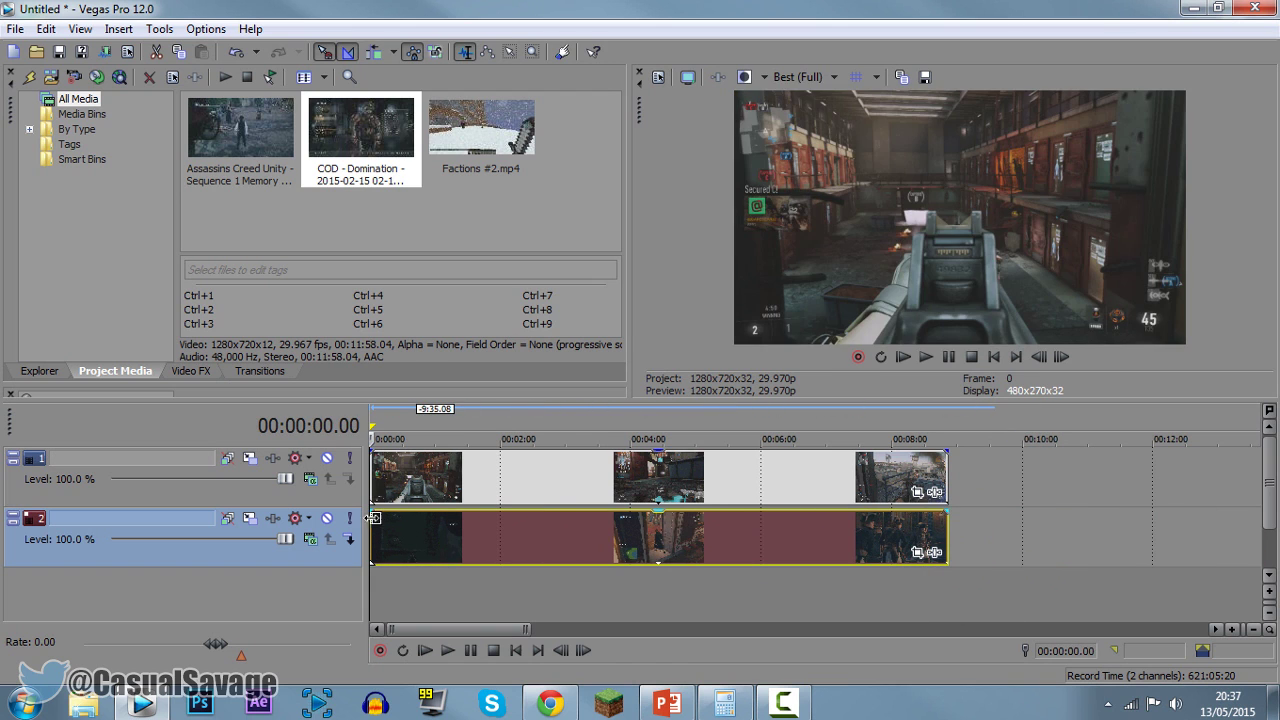
left_click(374, 480)
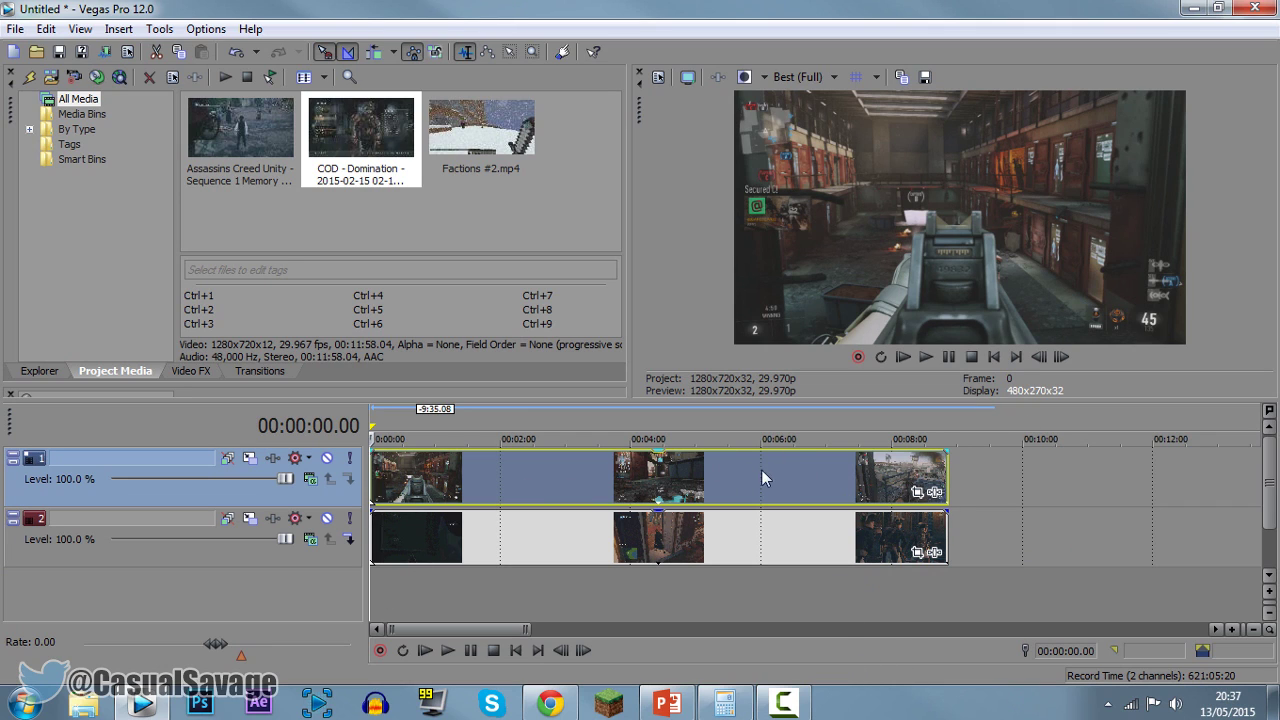
Step: Float the COD clip's Pan/Crop window and centre Calculator on screen over it
left_click(917, 495)
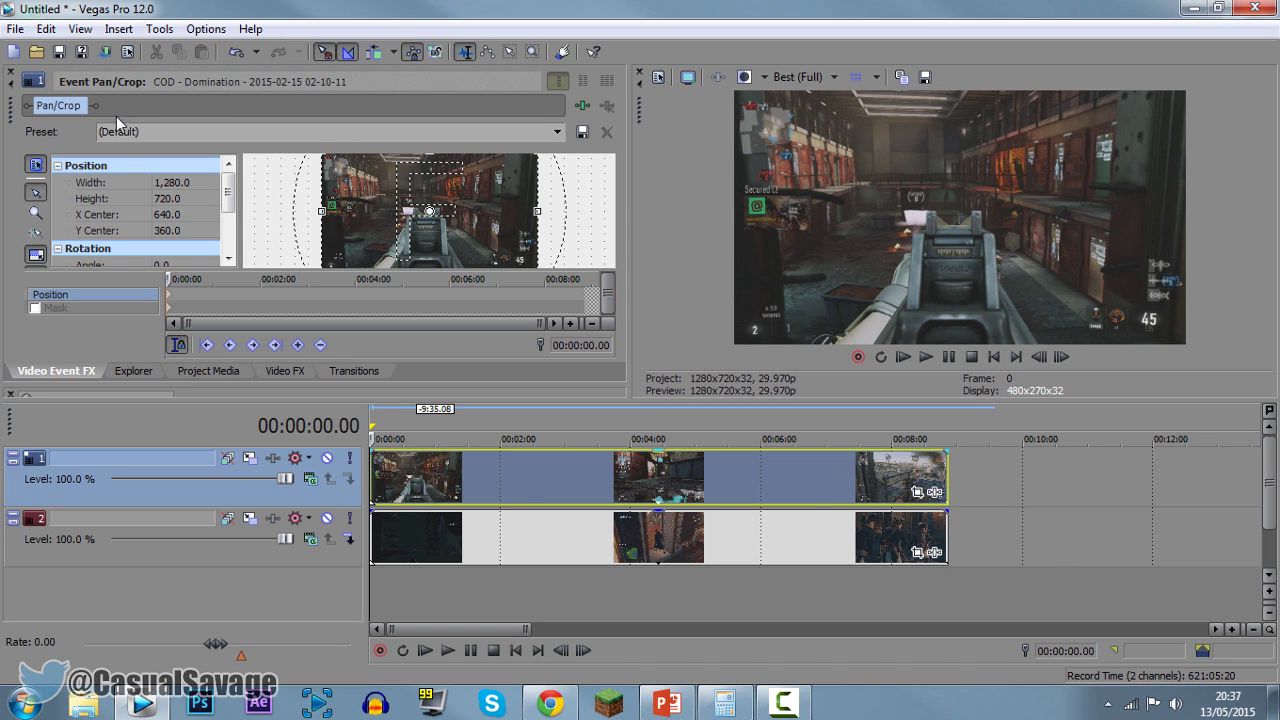
left_click_drag(10, 117, 99, 187)
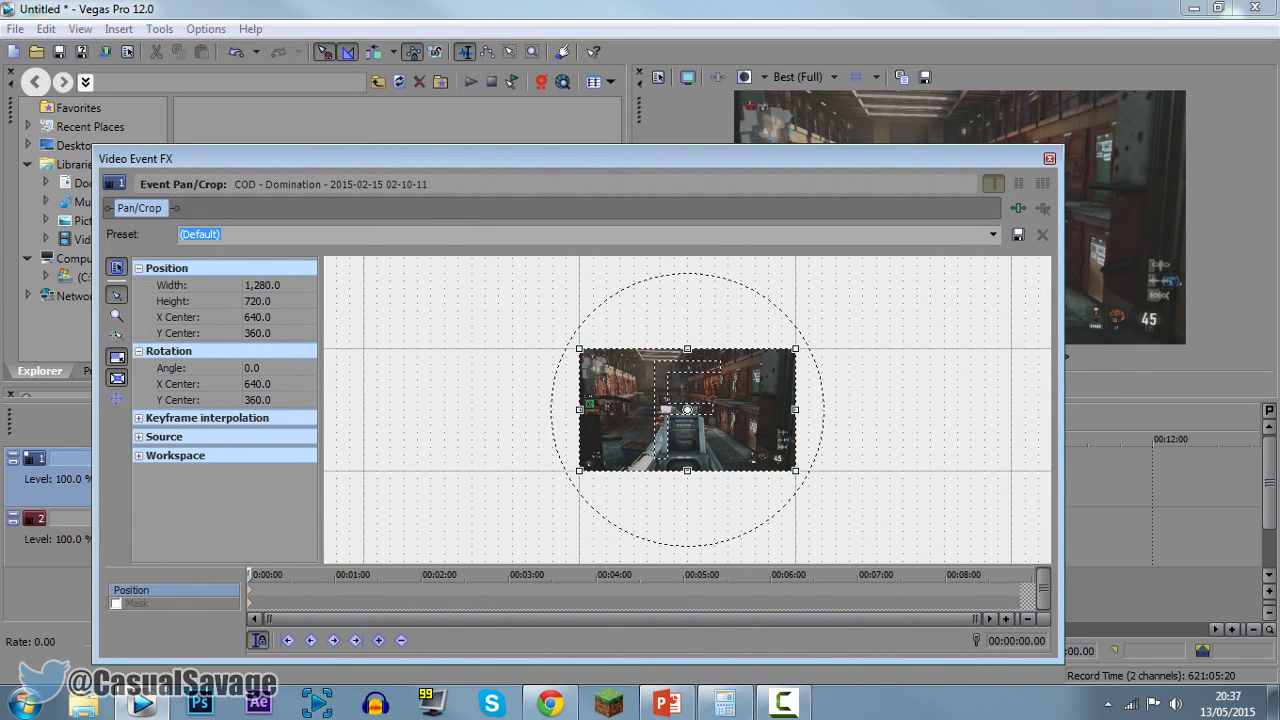
left_click(724, 703)
left_click_drag(112, 222, 578, 228)
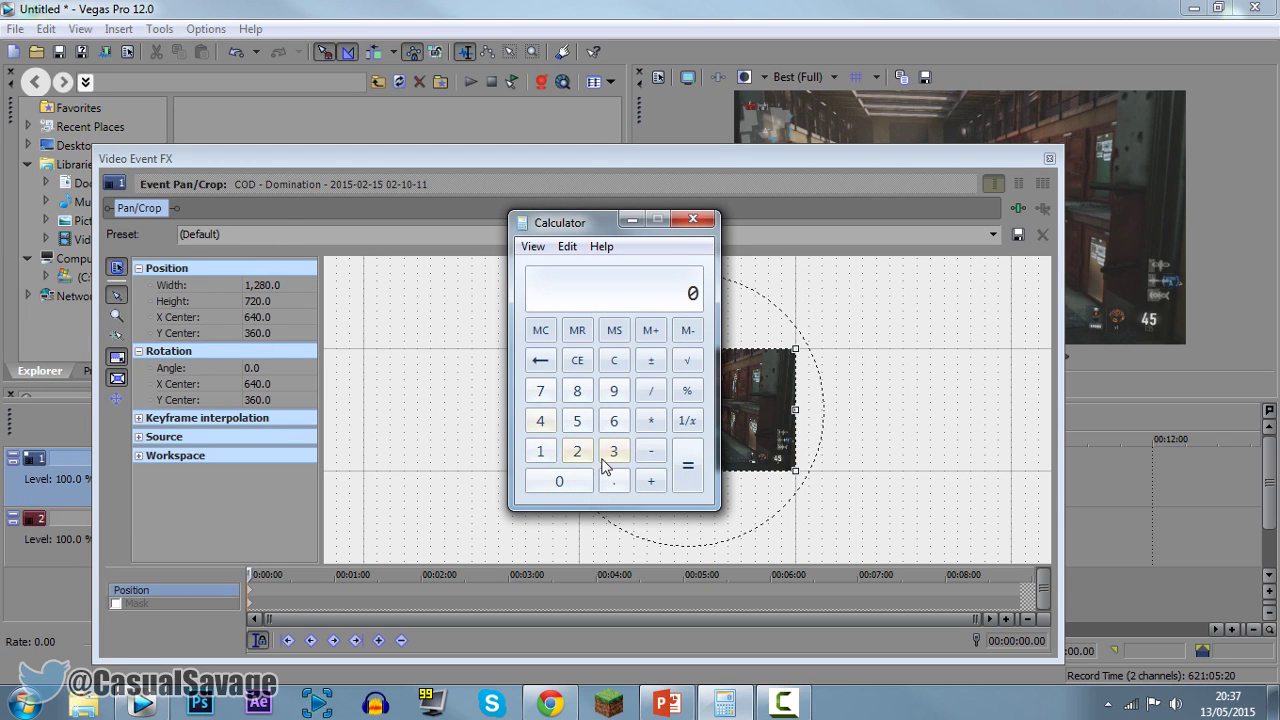
Step: Compute 1280 × 2 = 2560 in Calculator, then select the Pan/Crop Width field
left_click(552, 453)
left_click(577, 451)
left_click(578, 391)
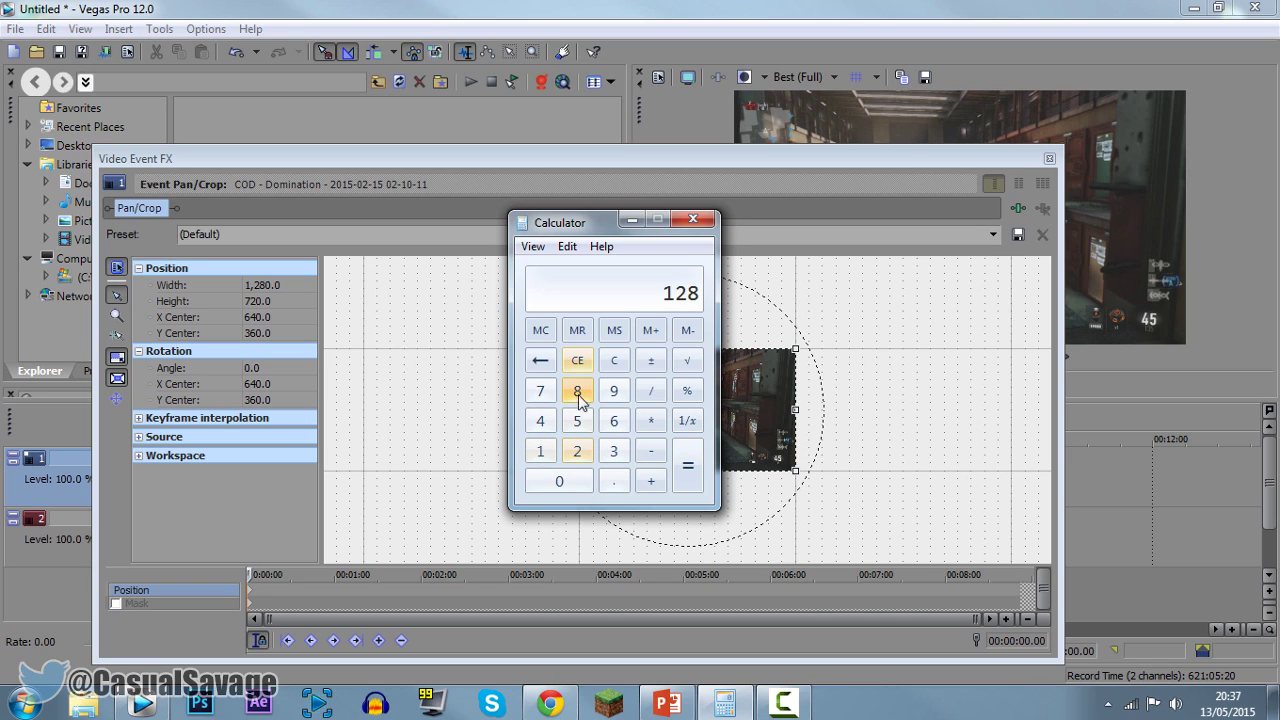
left_click(566, 483)
left_click(660, 427)
left_click(577, 451)
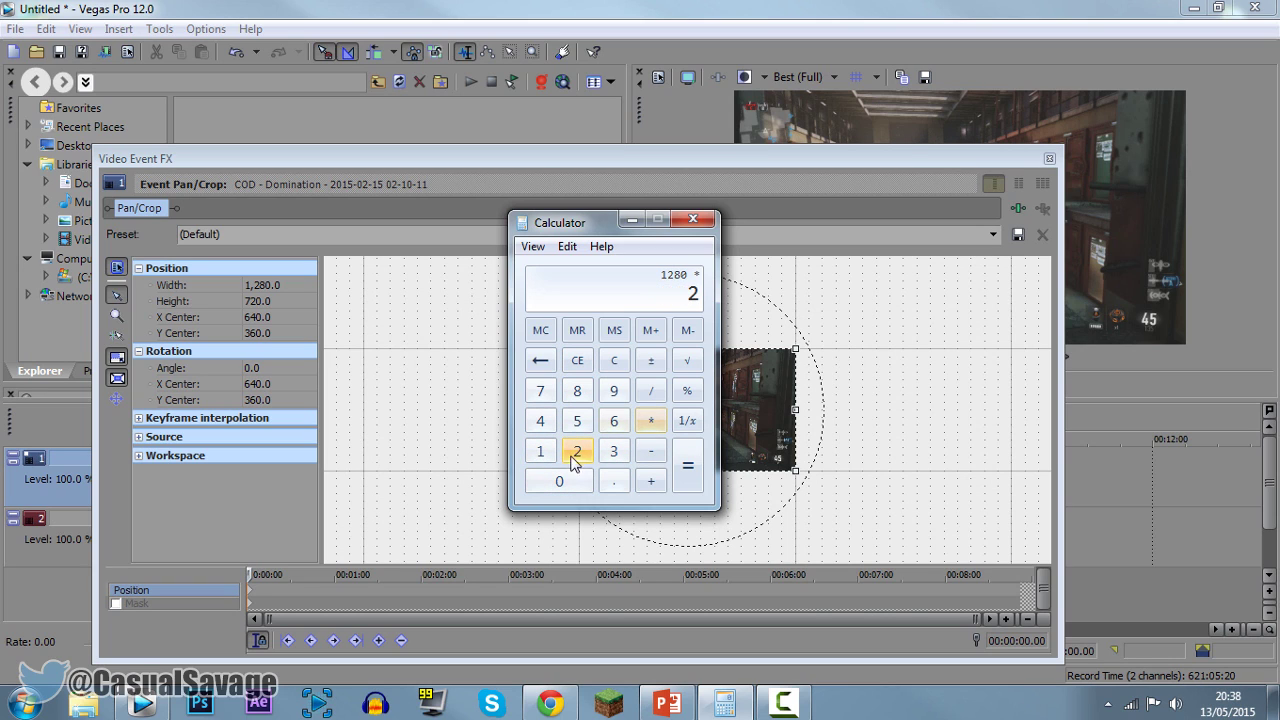
left_click(688, 472)
left_click(268, 289)
Step: Set the COD clip's Pan/Crop Width to 2560, replacing a mistaken entry
type("2560")
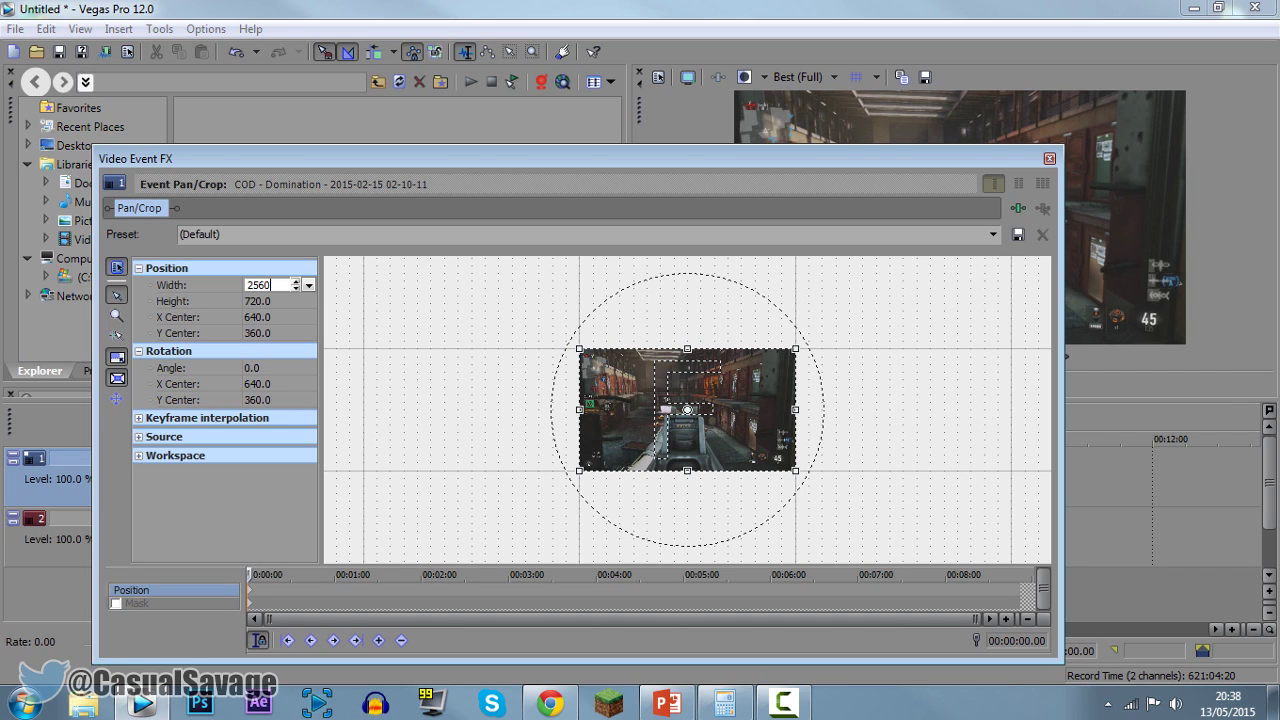
key("Escape")
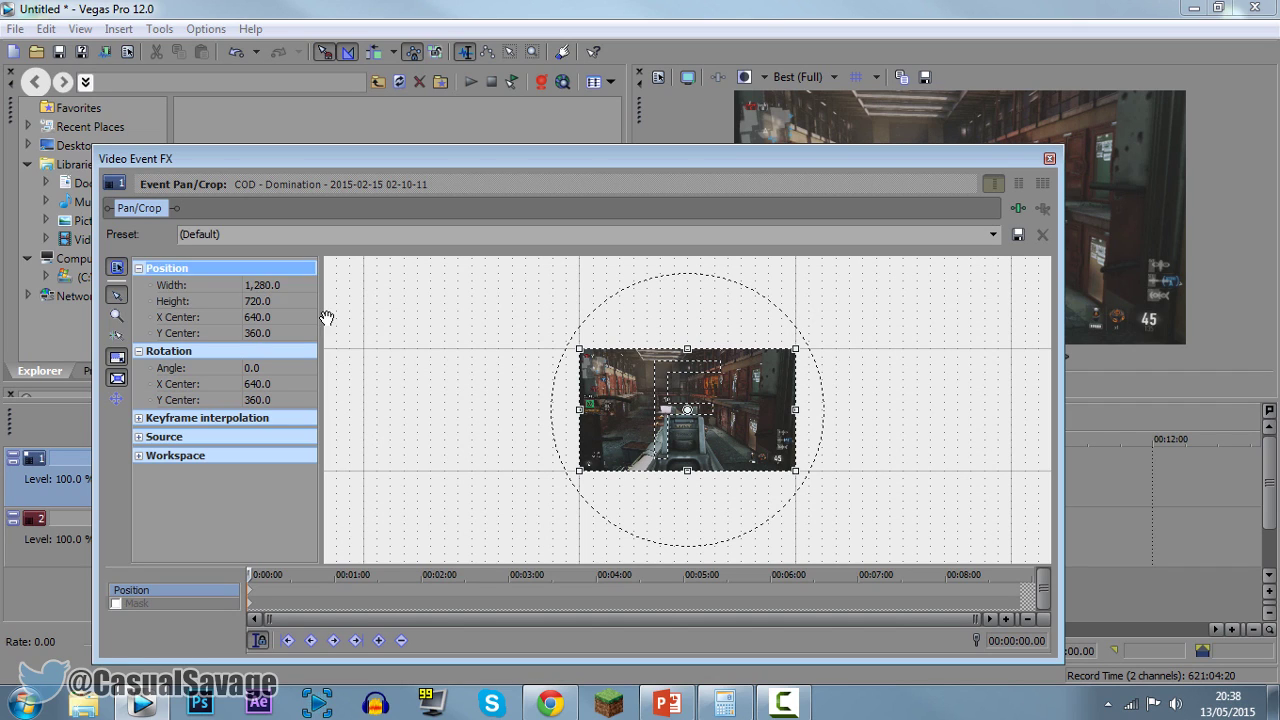
left_click(265, 285)
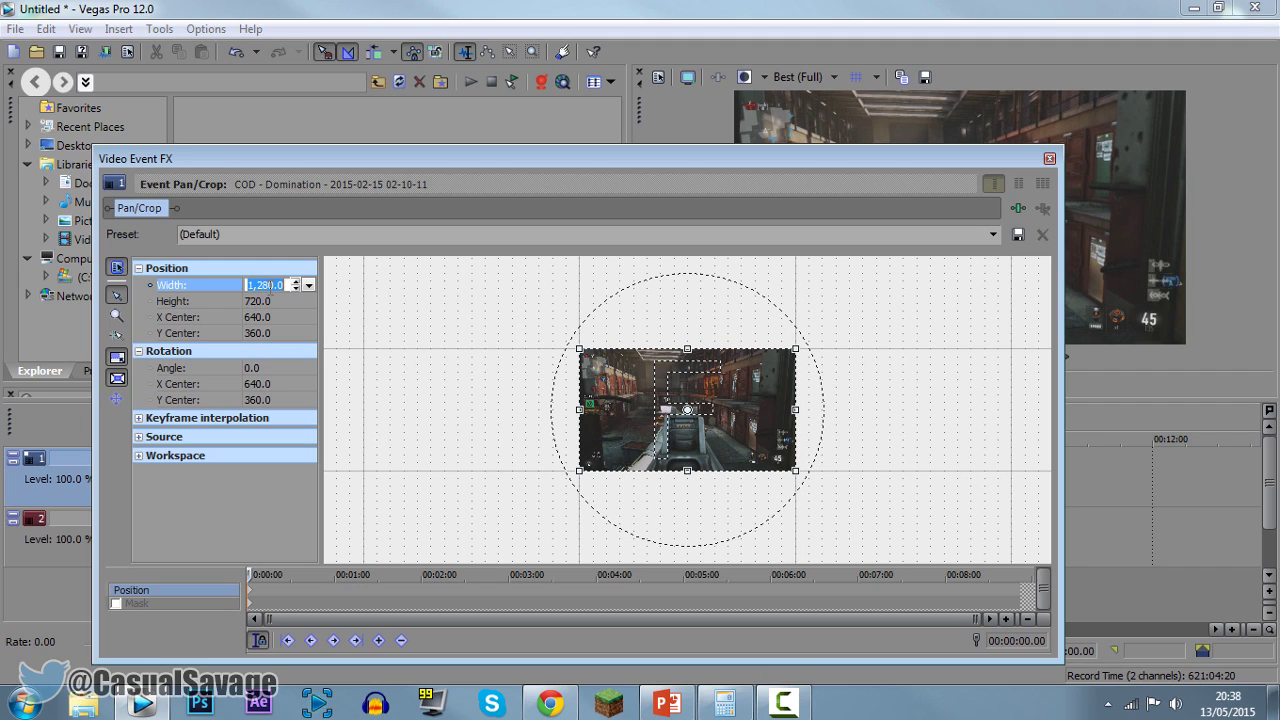
type("2,560")
key("Return")
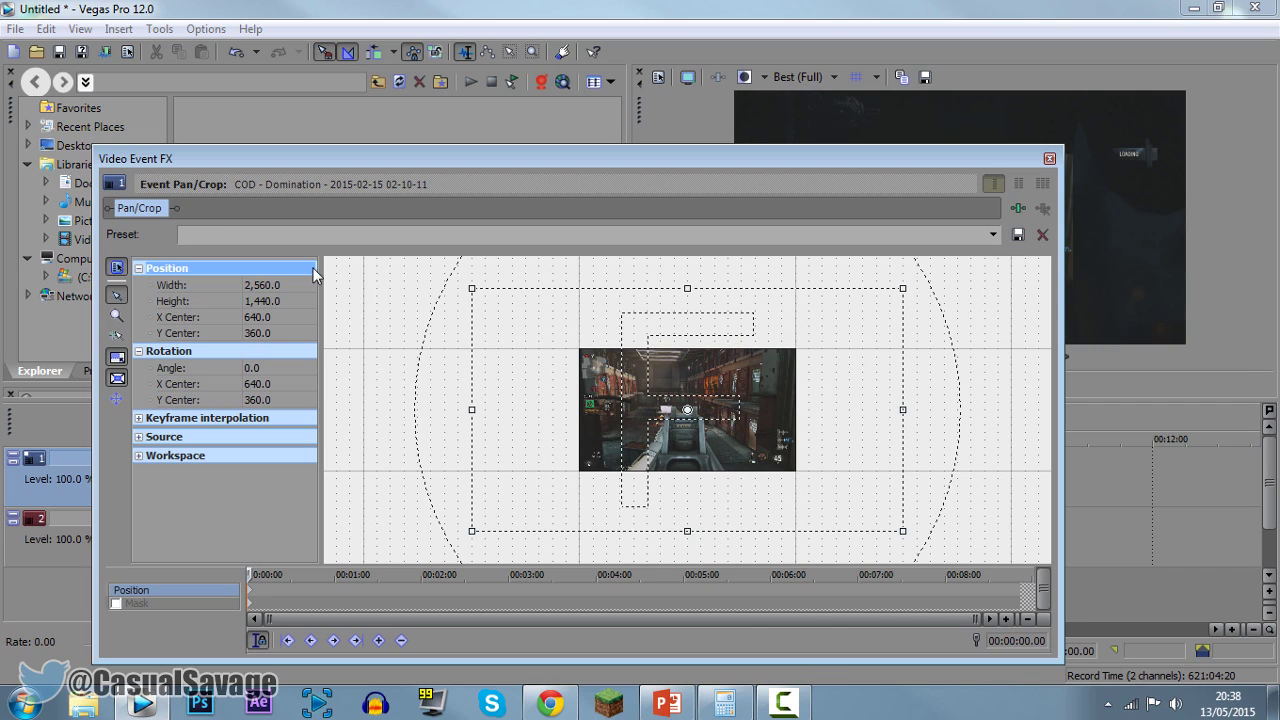
Step: Set the X Center to 1280 and move the Pan/Crop window off the preview
left_click(264, 318)
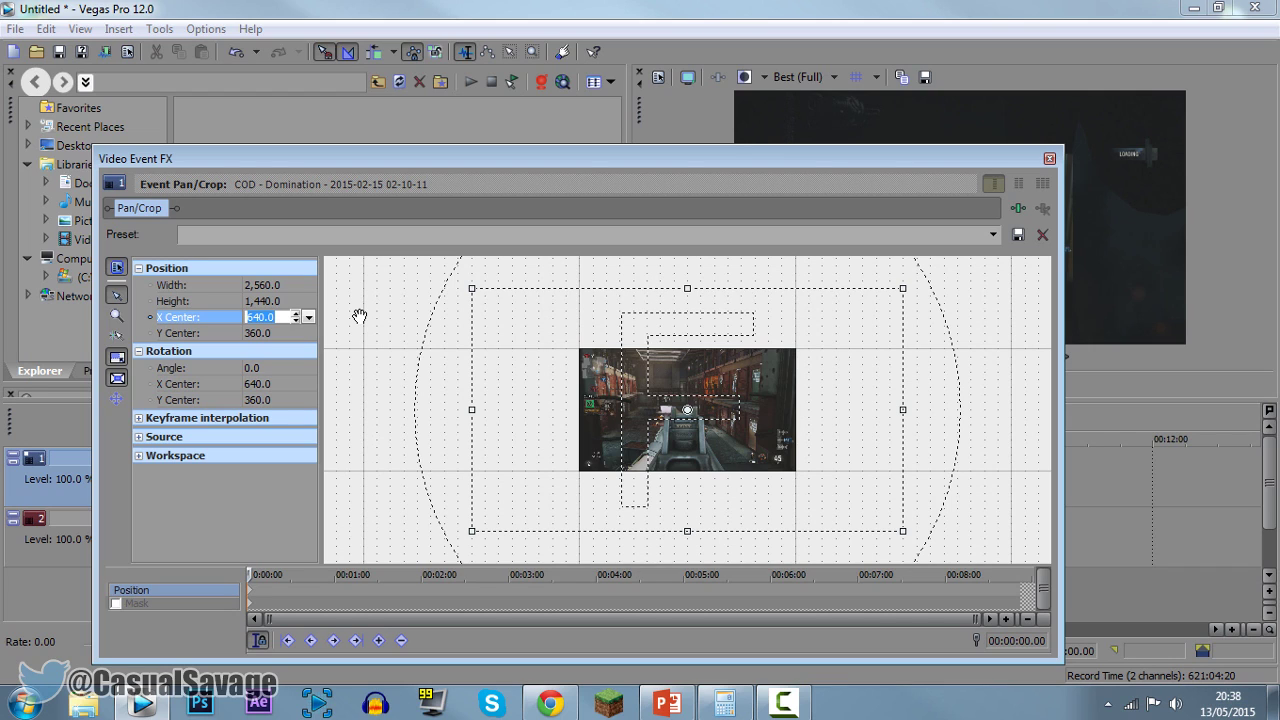
type("1280")
key("Return")
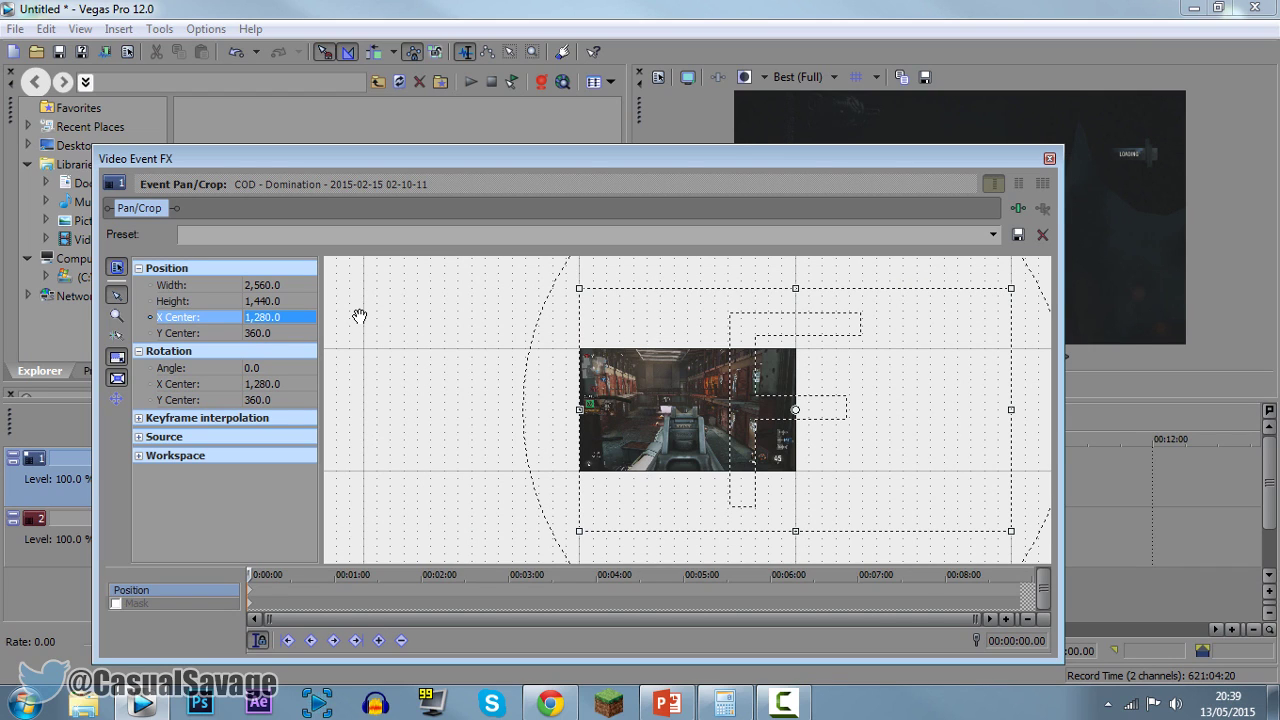
left_click_drag(621, 157, 526, 350)
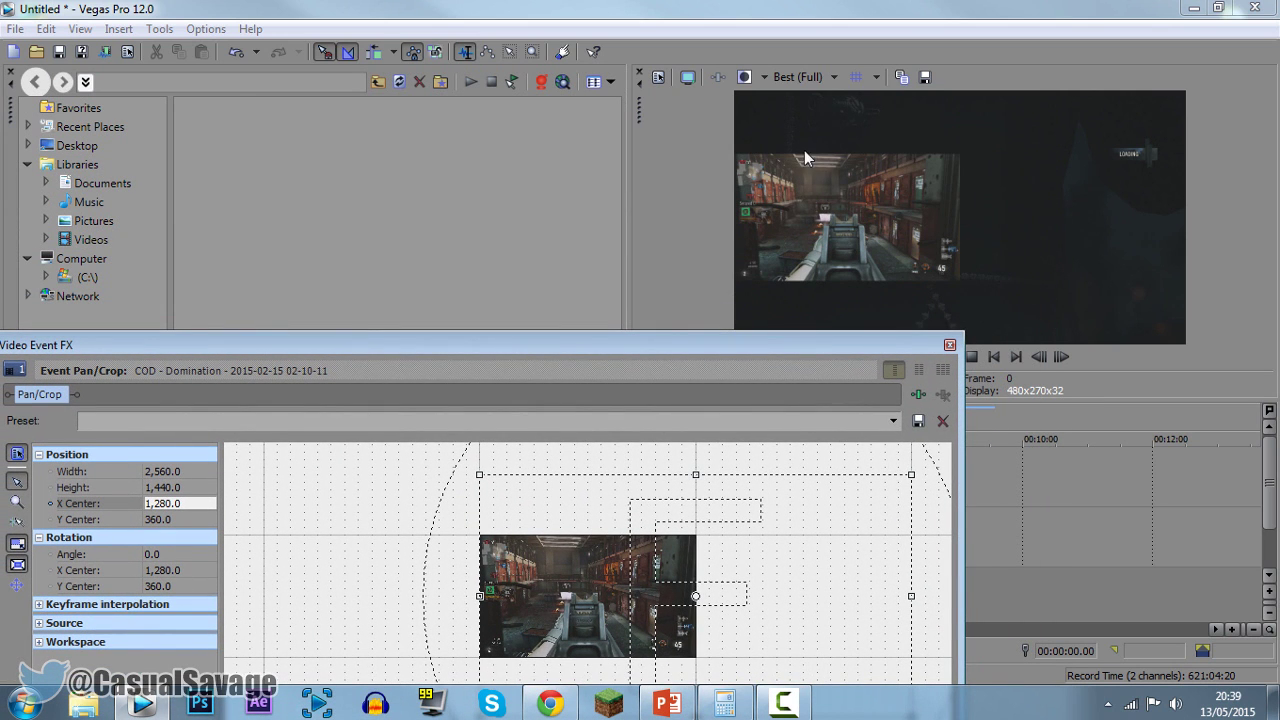
Step: Keep Maintain aspect ratio and Stretch to fill frame at Yes, and name a new preset 'split'
left_click_drag(811, 344, 897, 140)
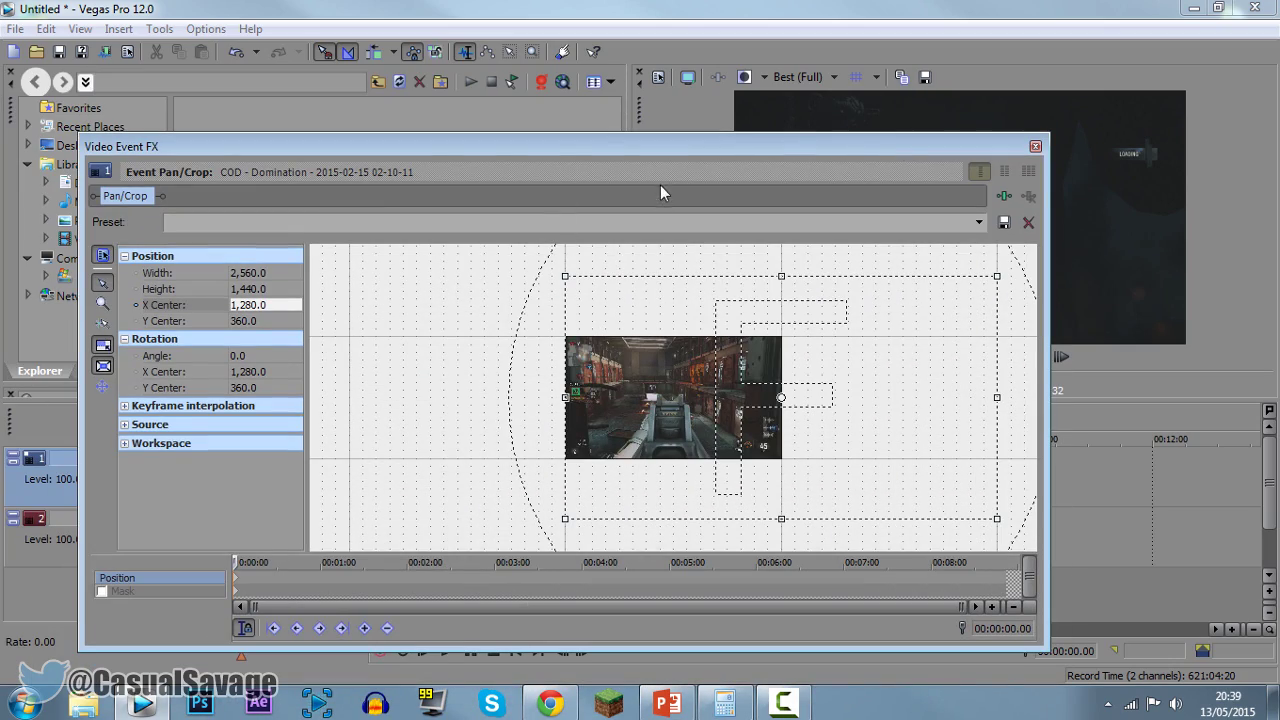
mouse_move(707, 152)
left_mouse_down()
mouse_move(651, 315)
mouse_move(771, 330)
mouse_move(738, 148)
mouse_move(730, 155)
left_mouse_up()
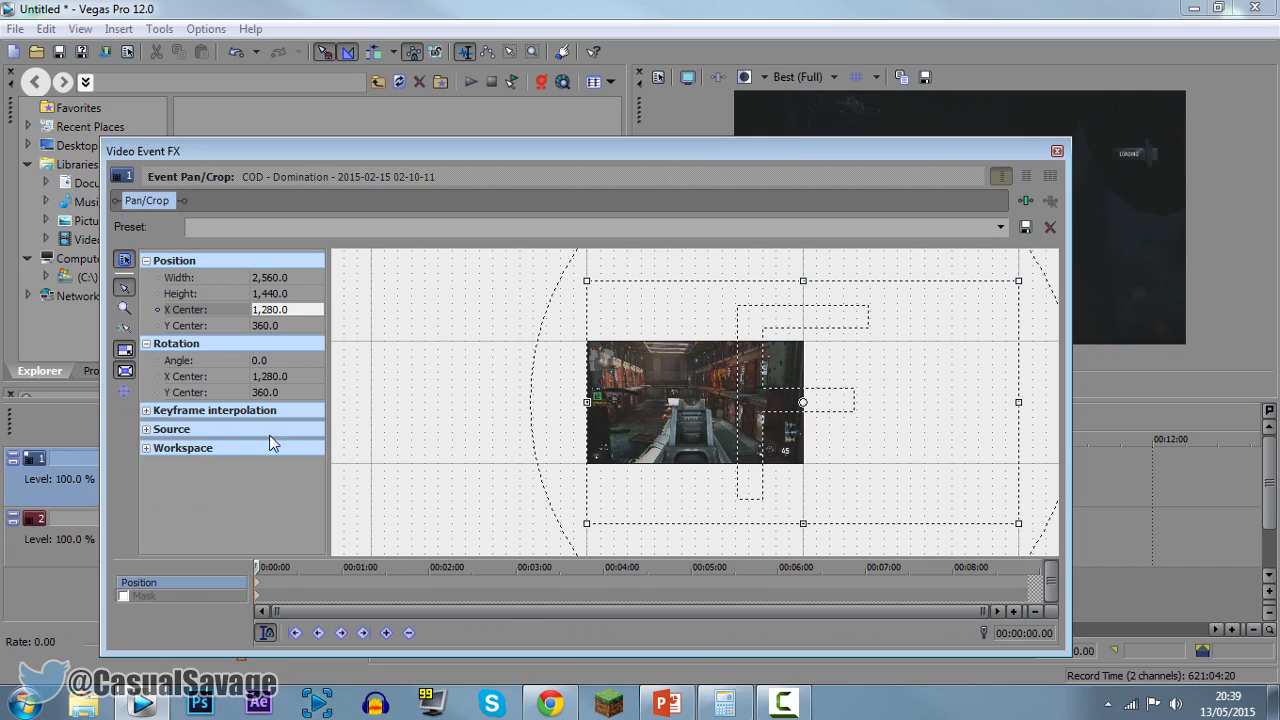
left_click(146, 430)
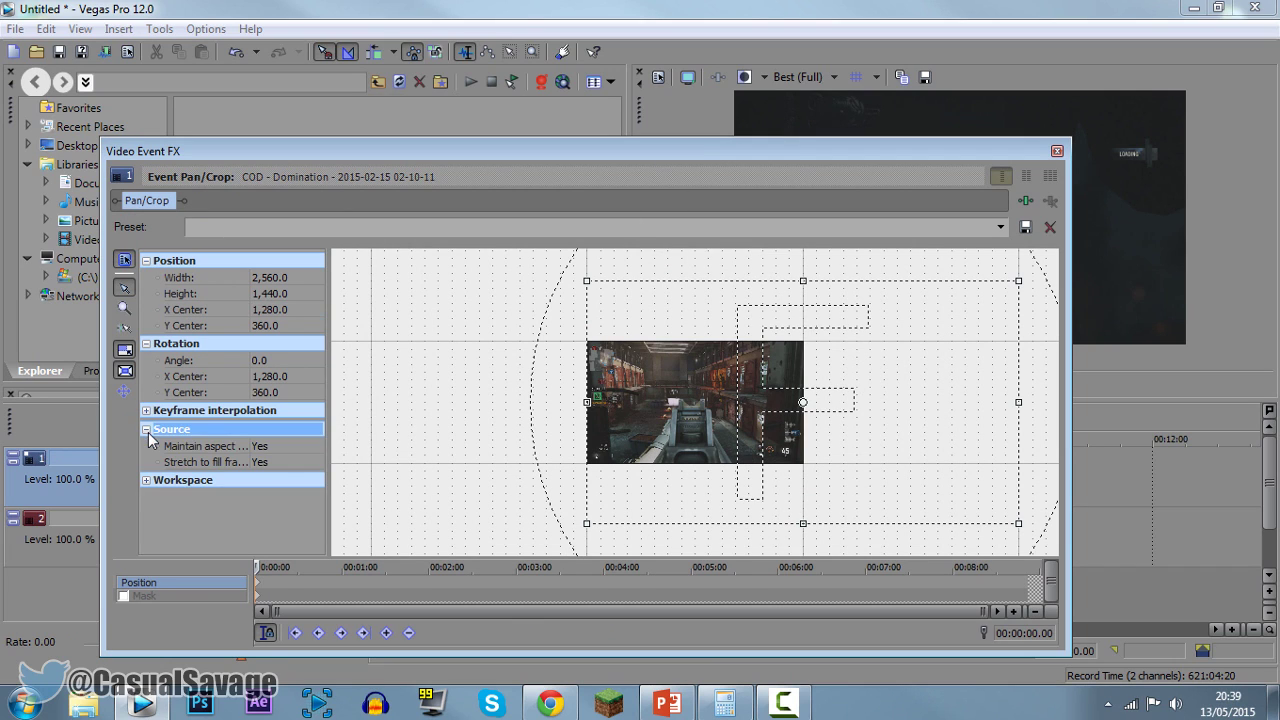
left_click(202, 447)
left_click(298, 447)
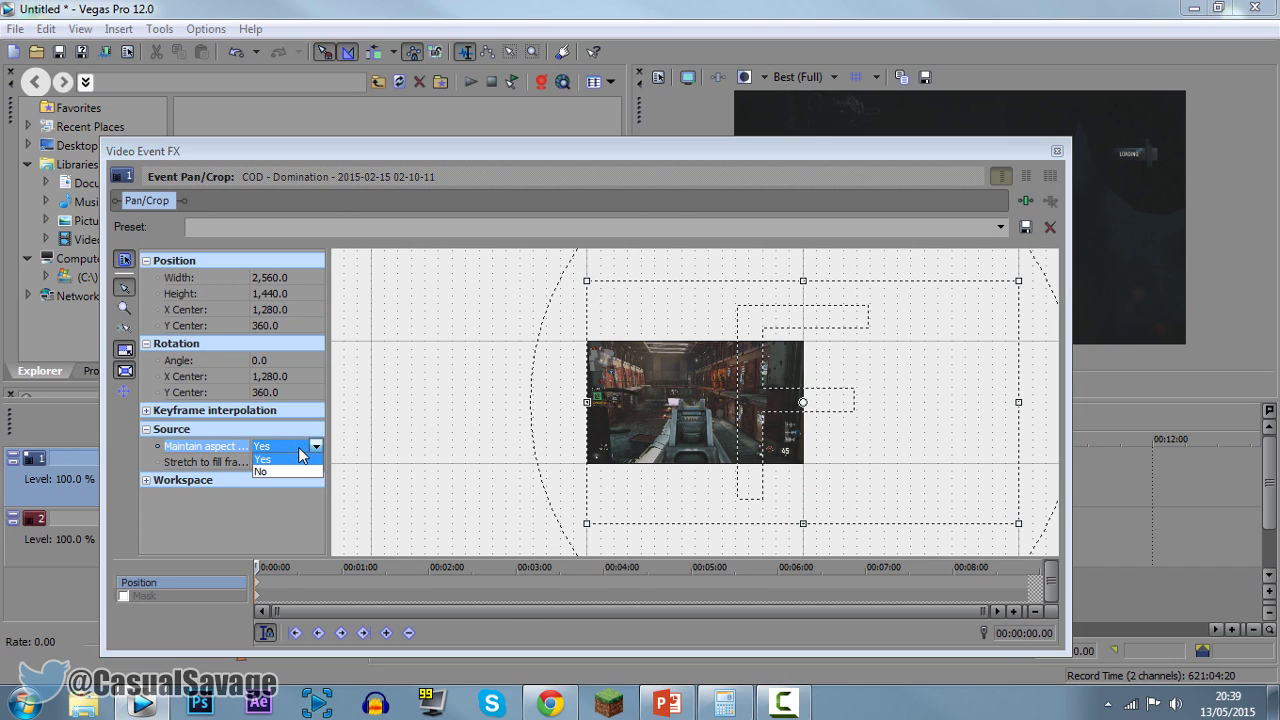
left_click(296, 468)
left_click(296, 468)
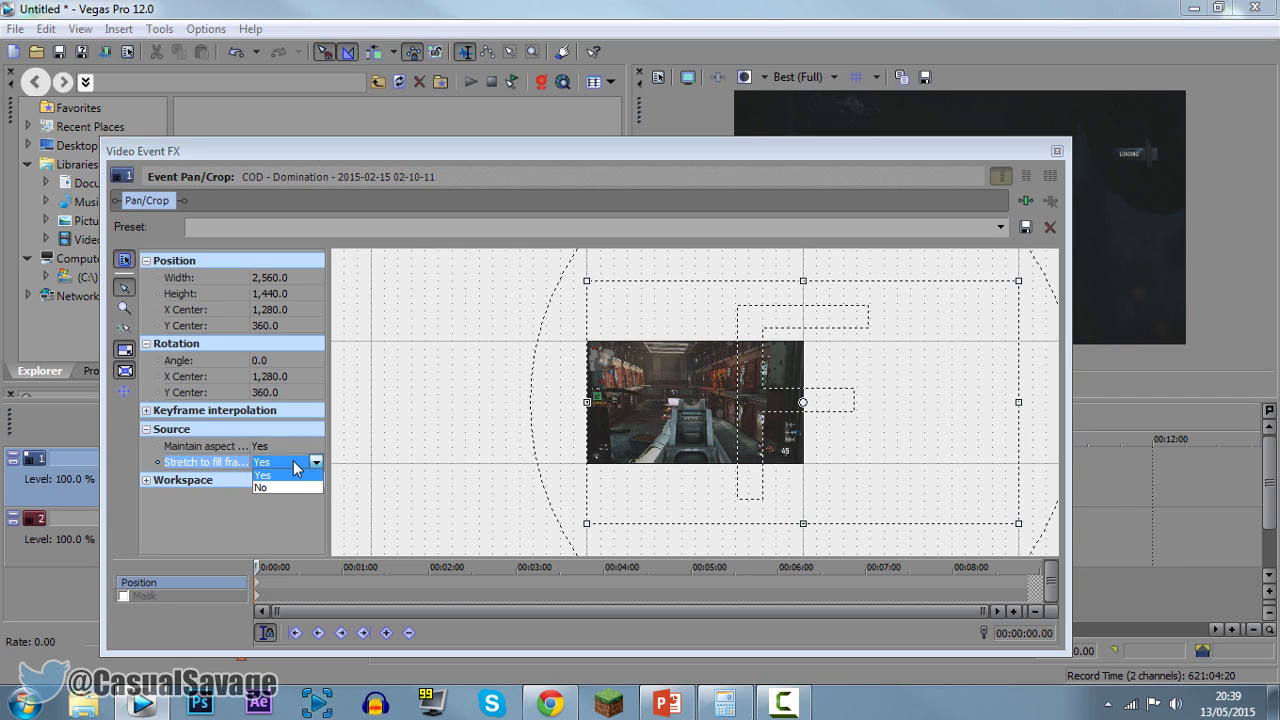
left_click(293, 480)
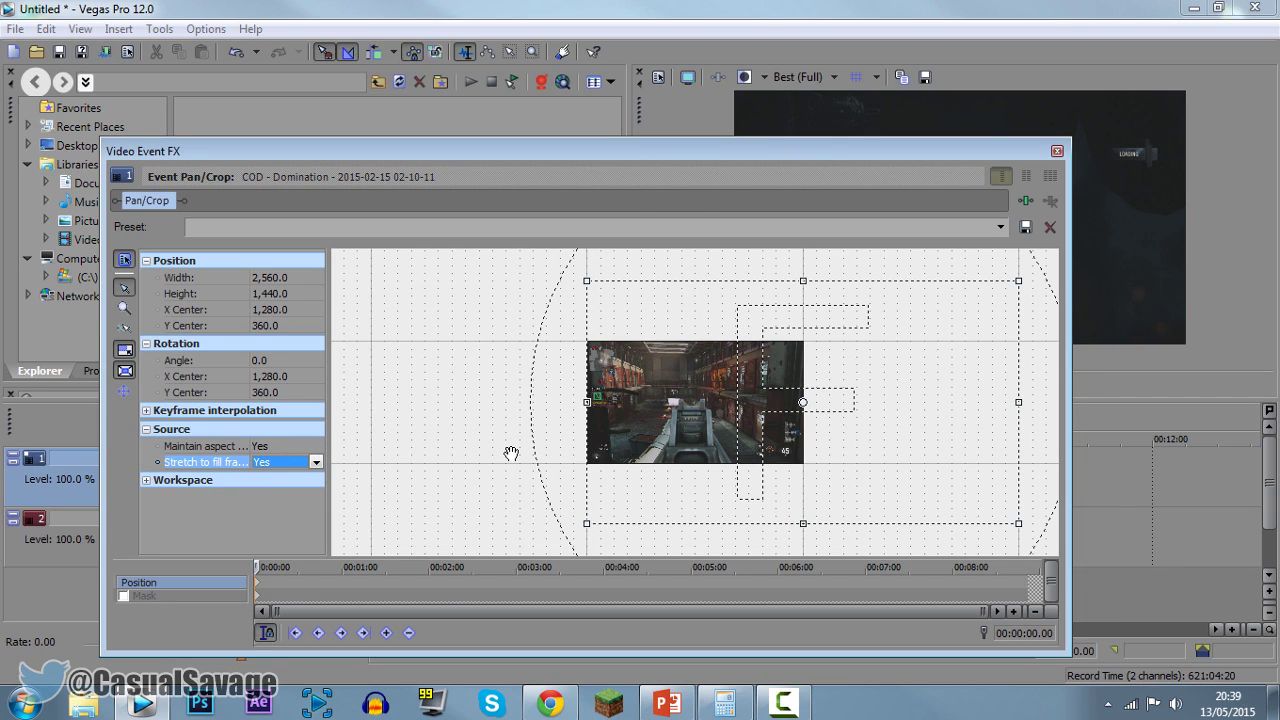
left_click(320, 227)
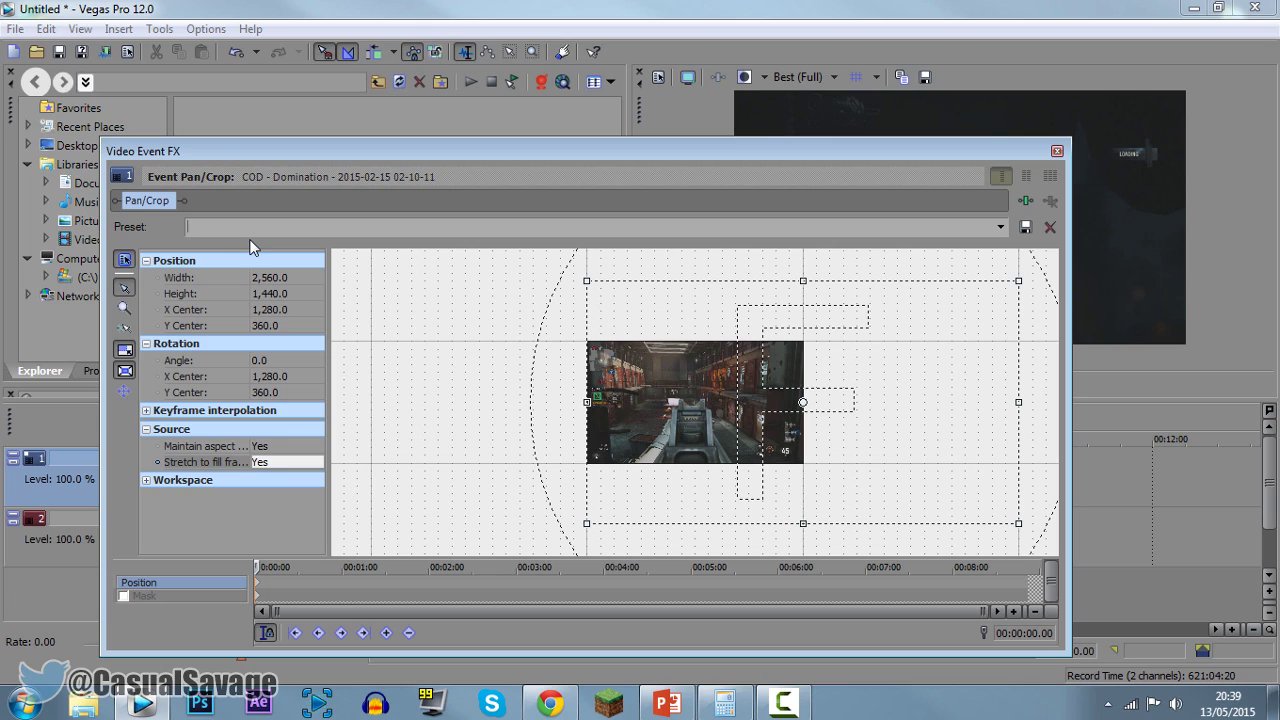
type("split screen left")
Step: Apply the 'split screen left' Pan/Crop preset to the Assassin's Creed clip on track 2
left_click(1057, 151)
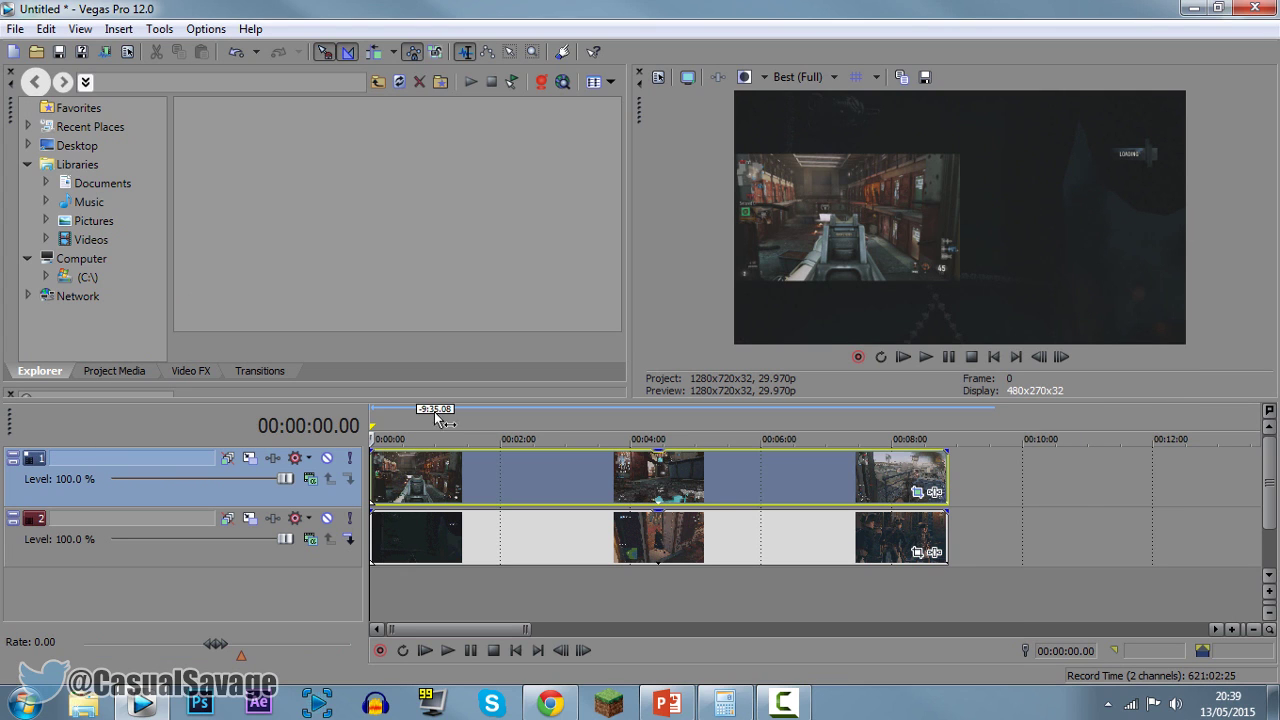
left_click(378, 548)
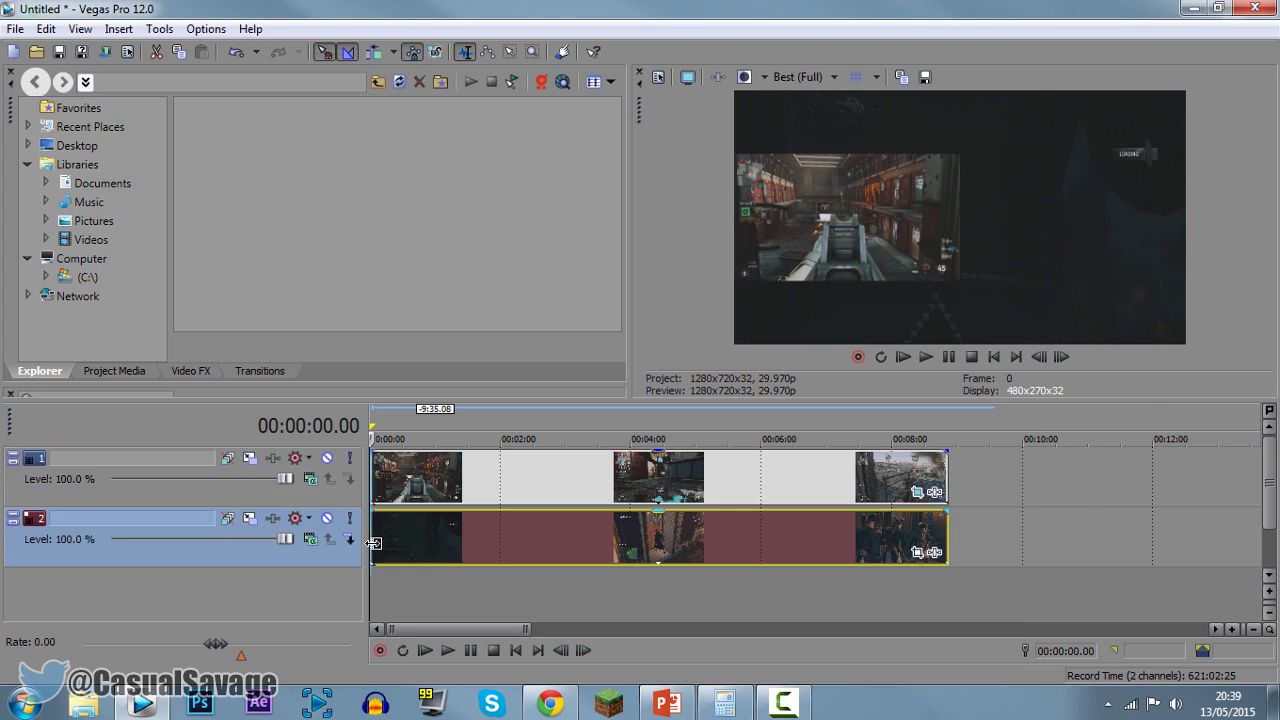
left_click(917, 552)
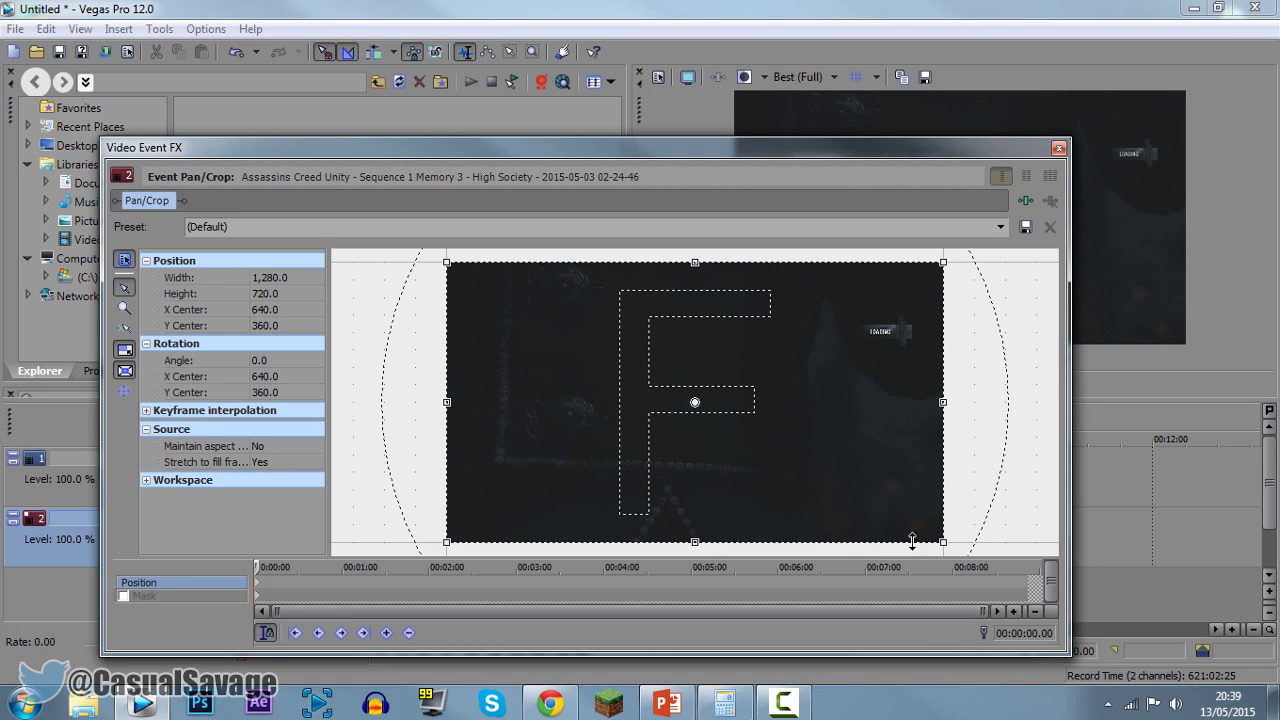
left_click(1001, 228)
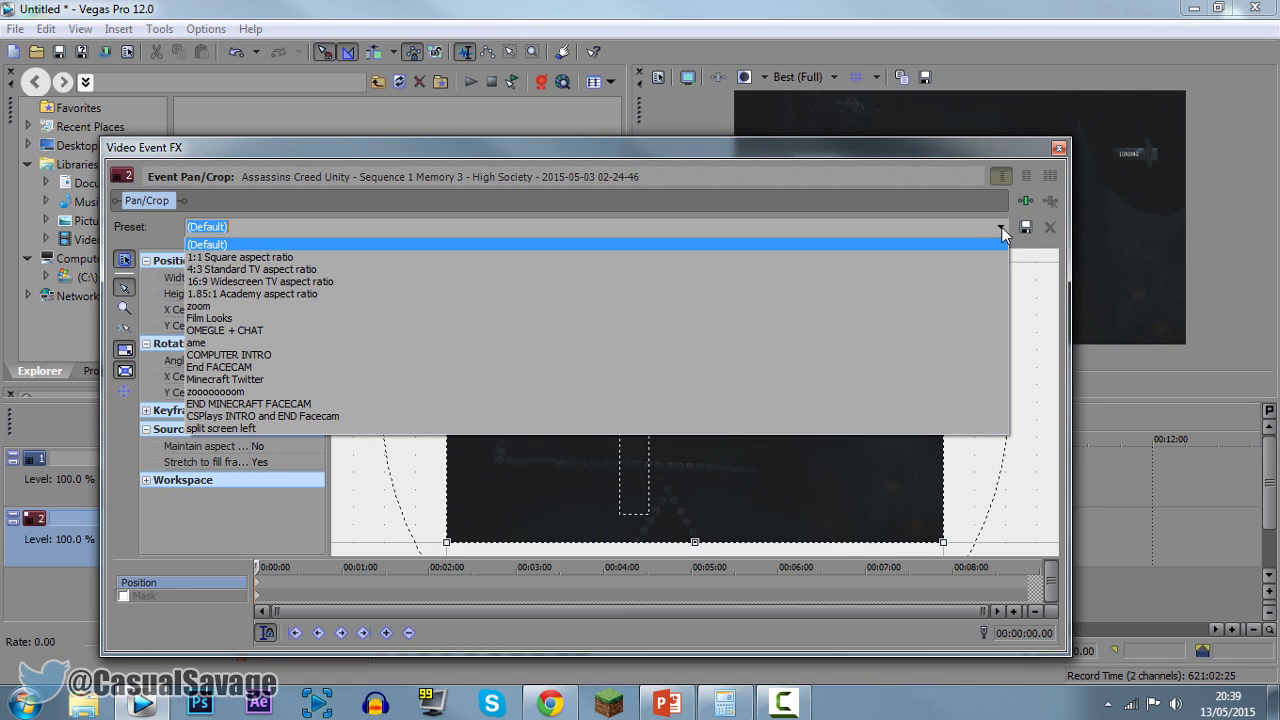
left_click(270, 430)
left_click_drag(792, 155, 755, 146)
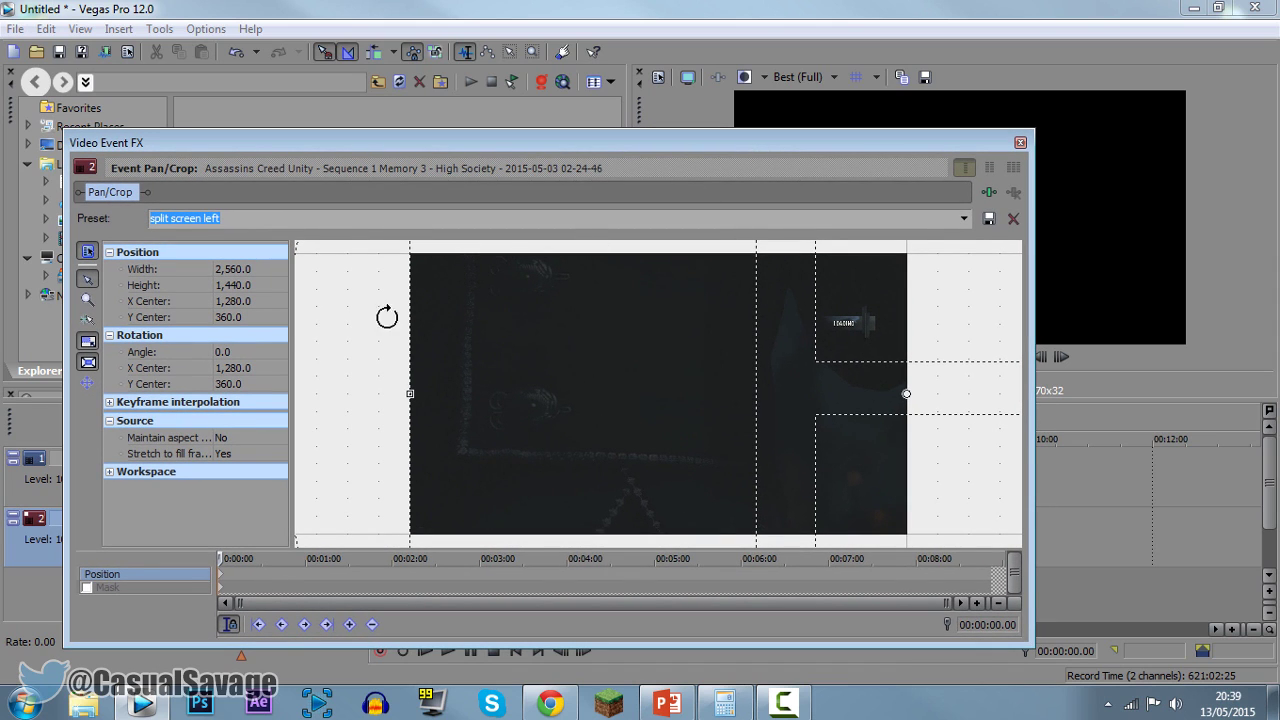
Step: Set the Assassin's Creed clip's X Center to 0 and close Pan/Crop
left_click(233, 301)
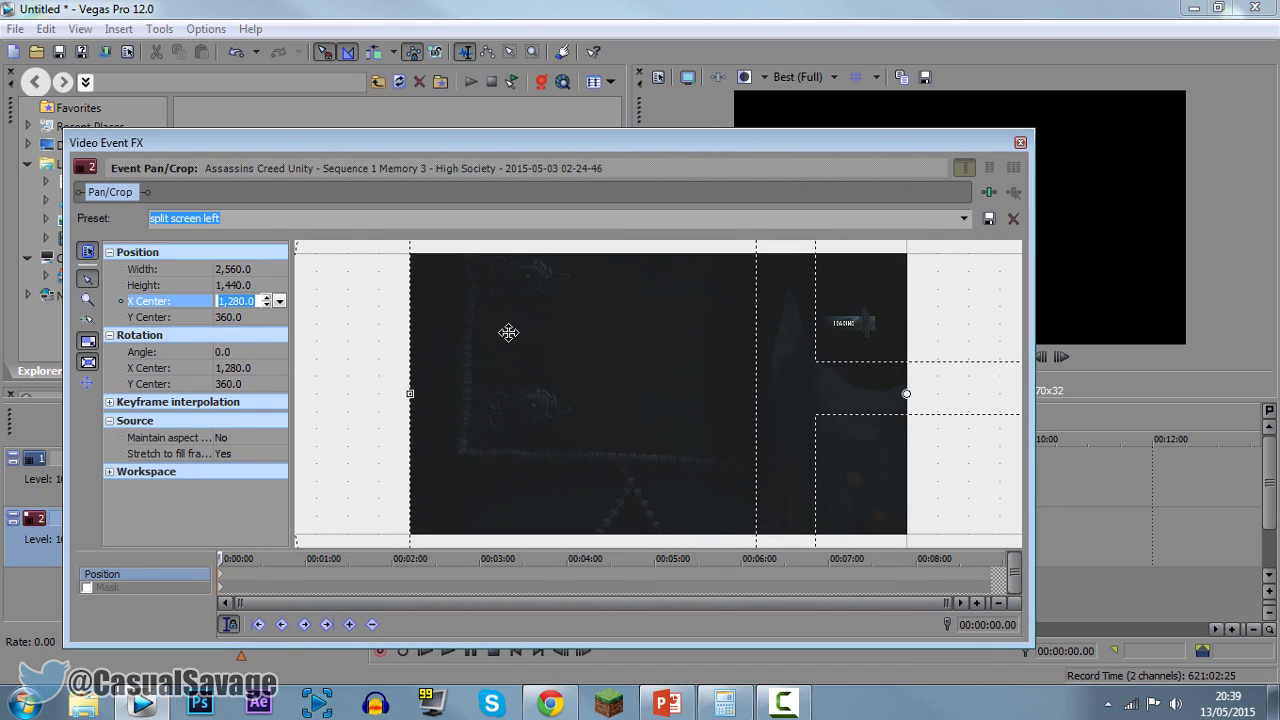
type("0")
key("Return")
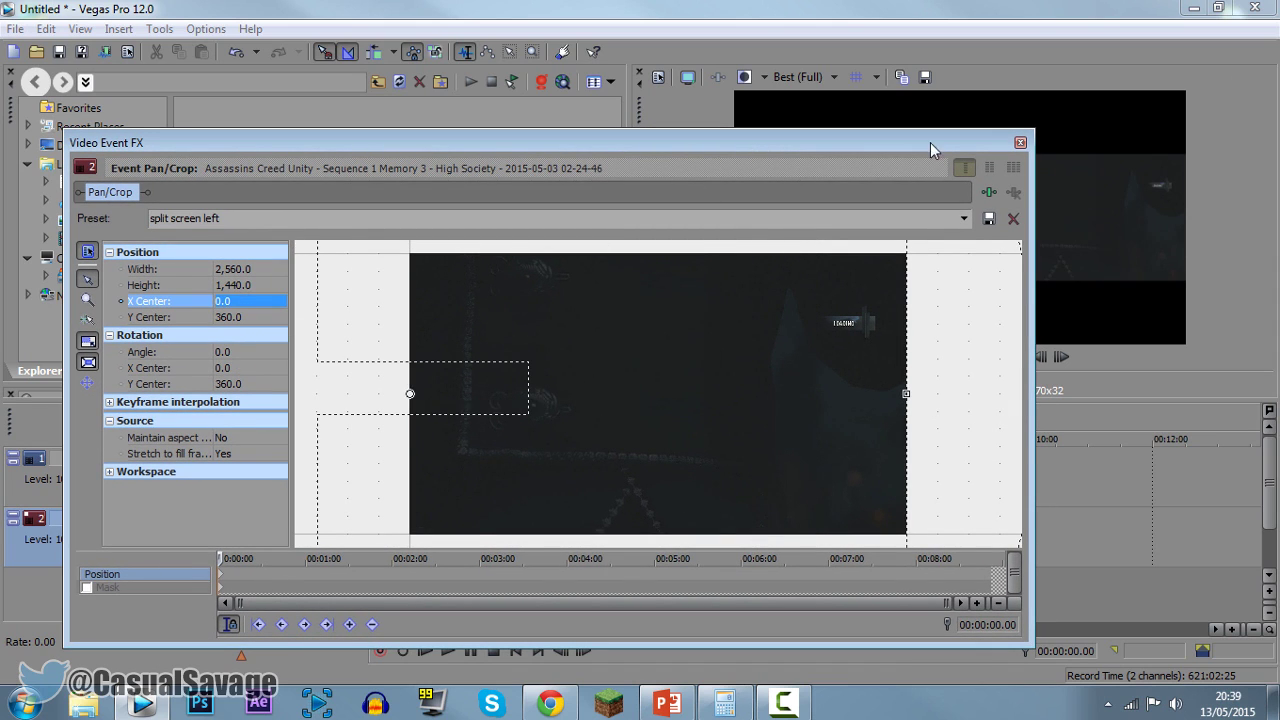
left_click(1020, 144)
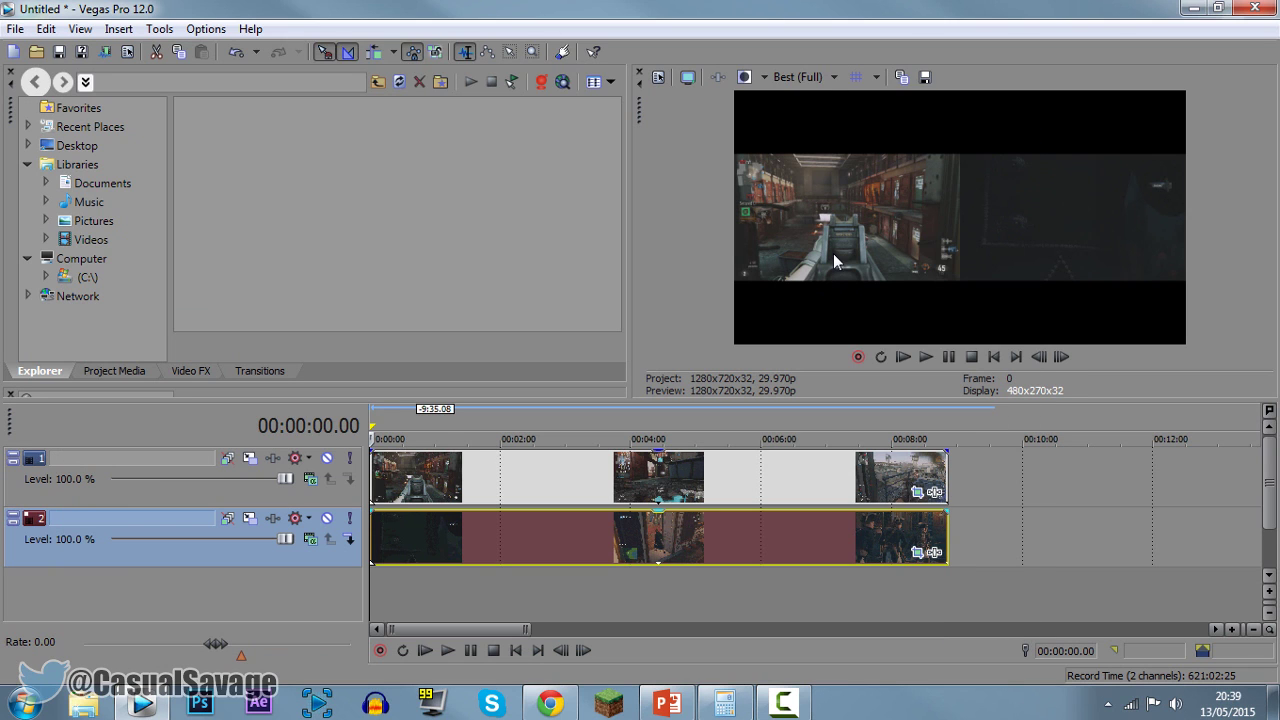
left_click(902, 357)
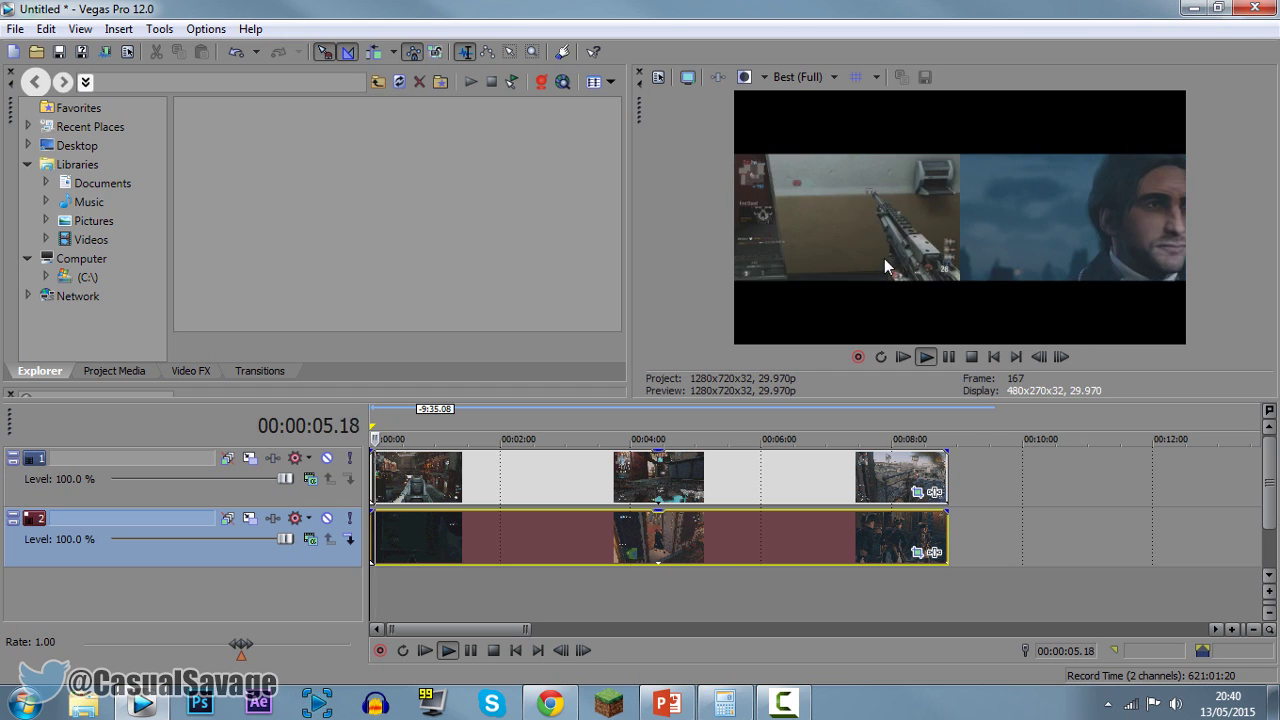
left_click(949, 357)
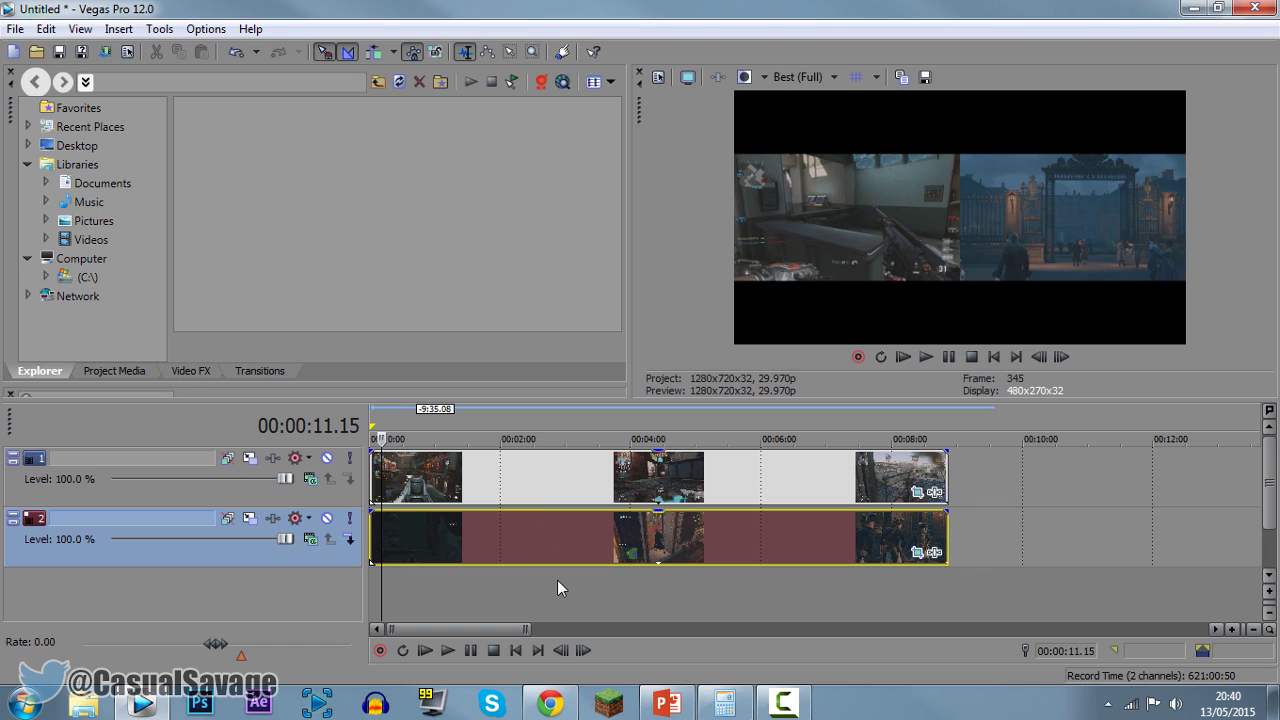
left_click(925, 357)
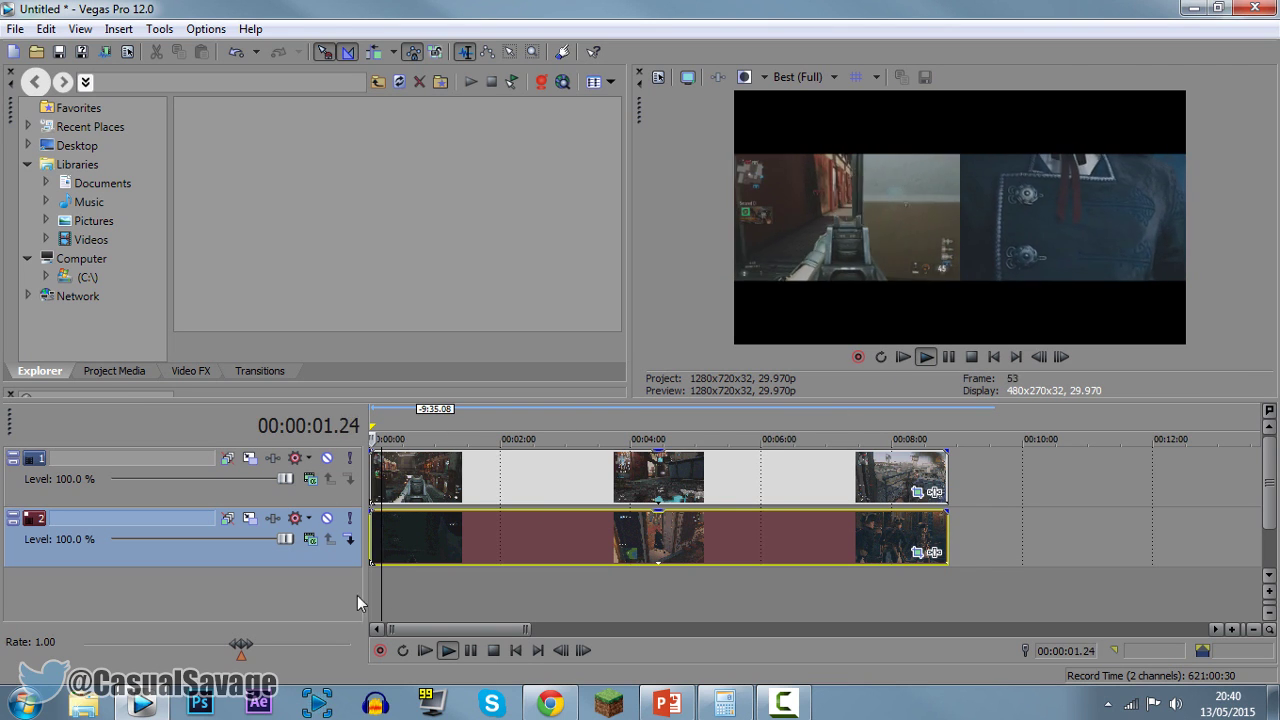